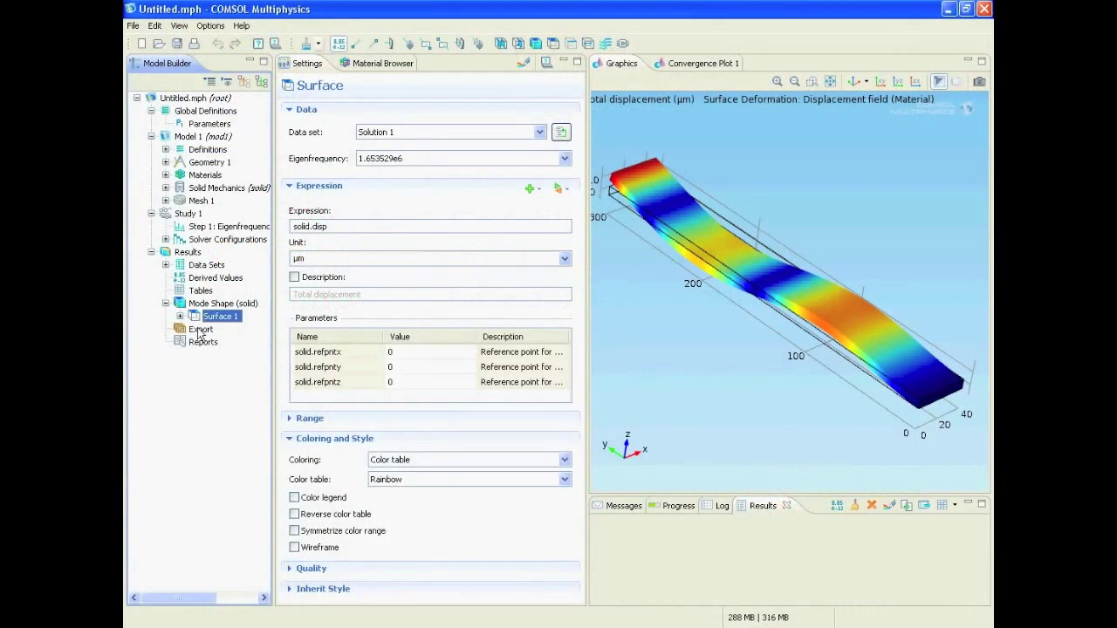
Add a Player export under Results > Export and play it through the six eigenfrequency frames
right_click(197, 329)
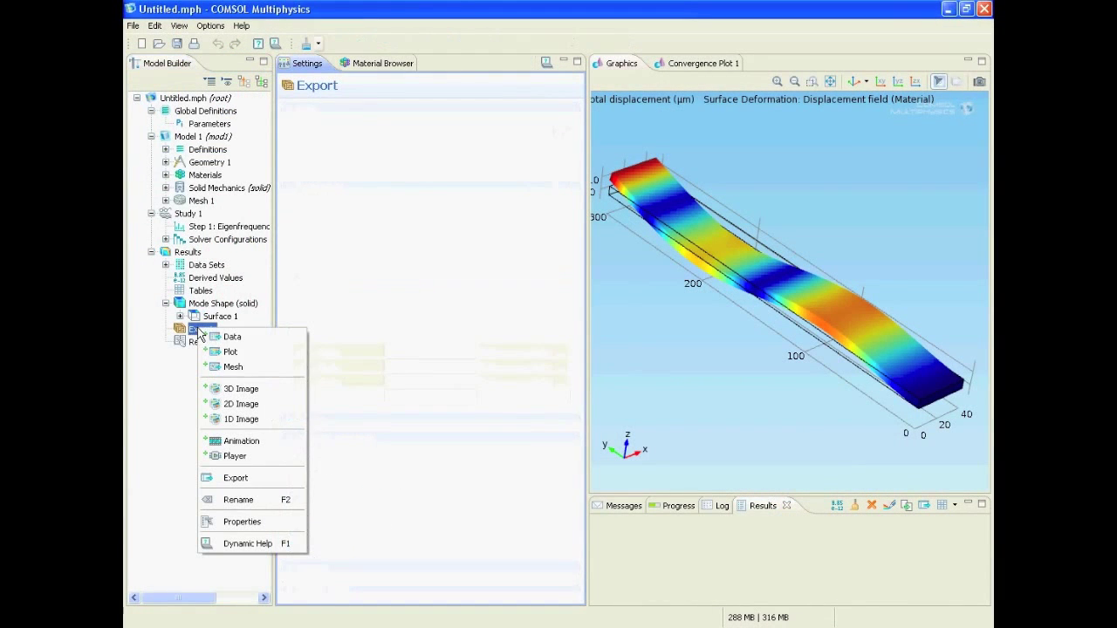
click(282, 455)
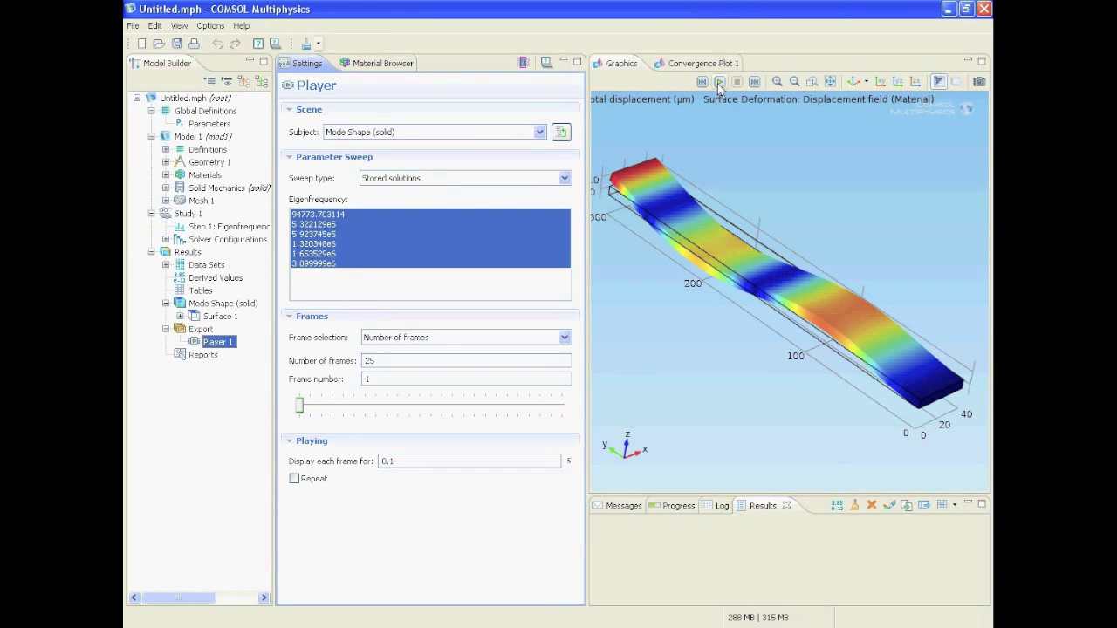
click(717, 83)
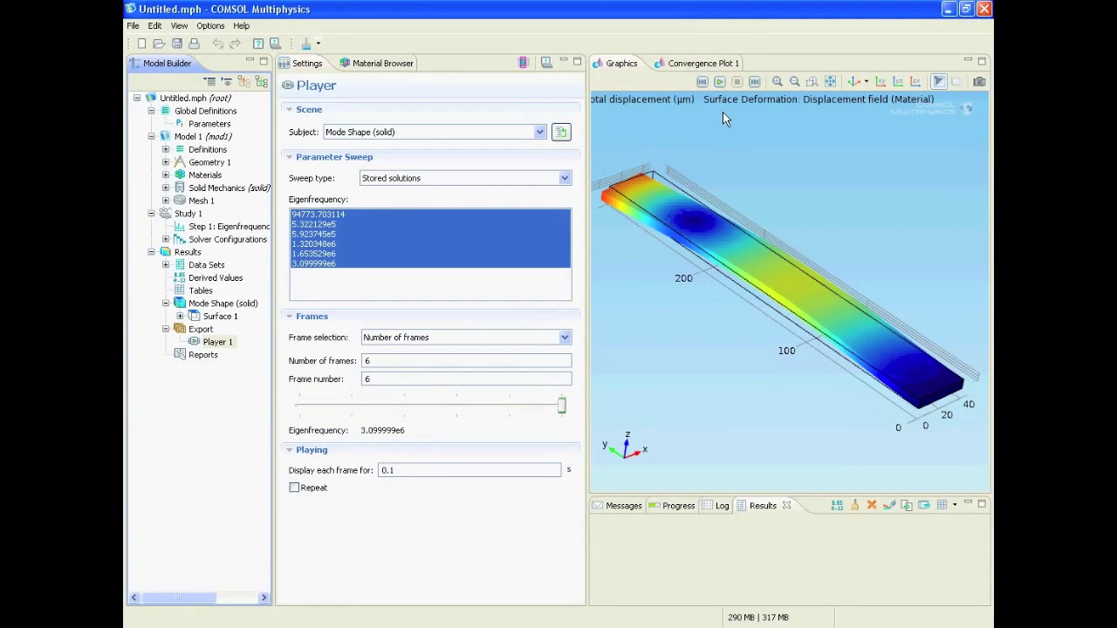
click(565, 178)
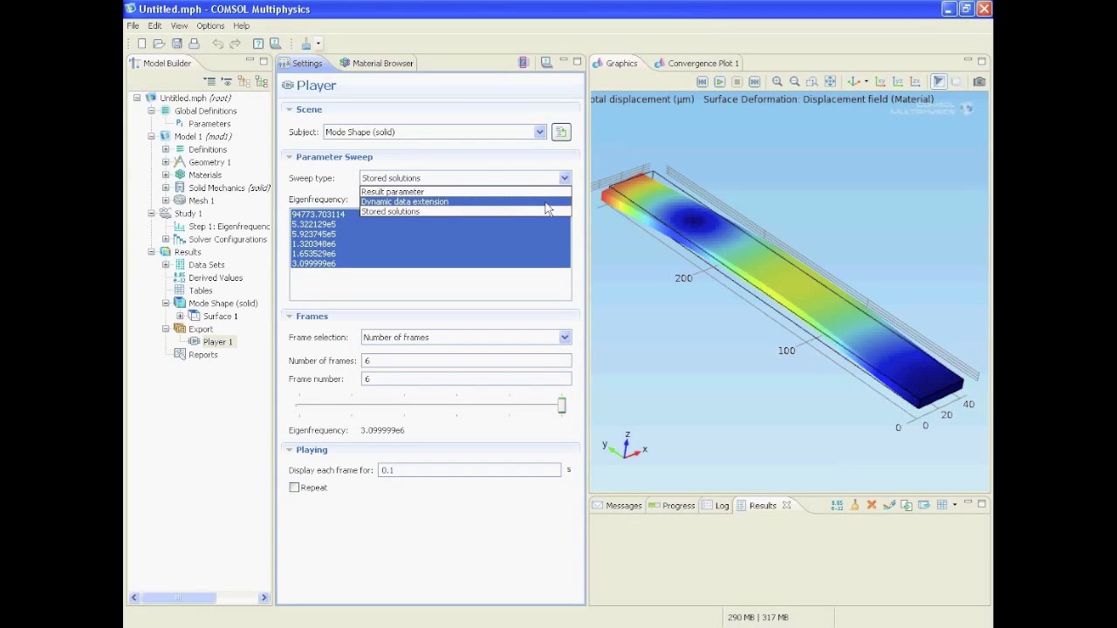
Set the Player to Dynamic data extension, Full harmonic cycle, 30 repeating frames, then preview and stop it
click(543, 202)
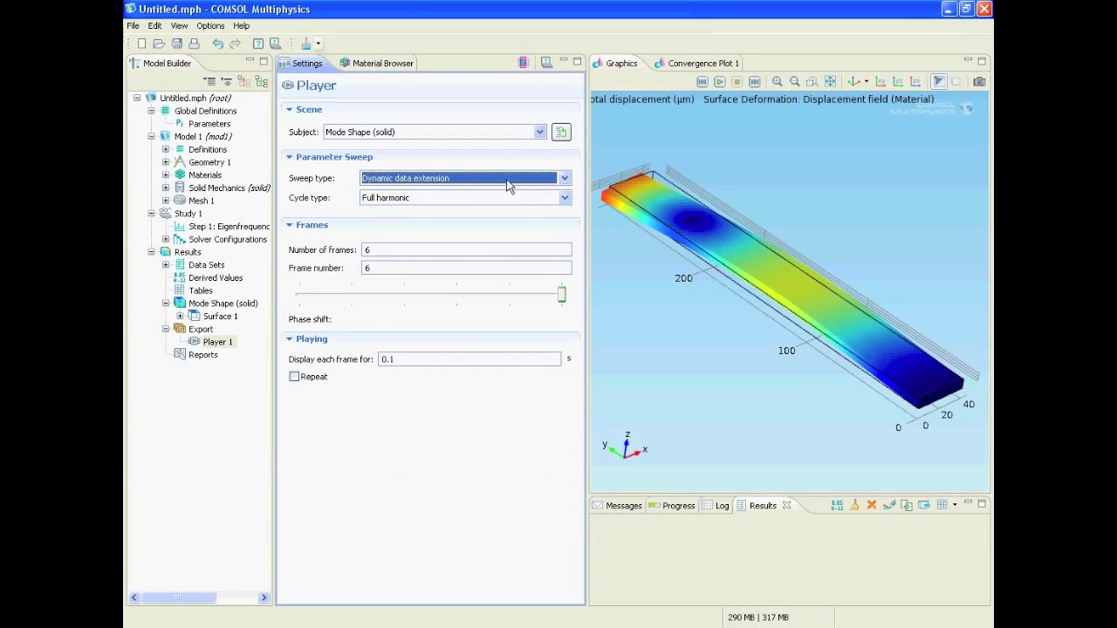
click(565, 198)
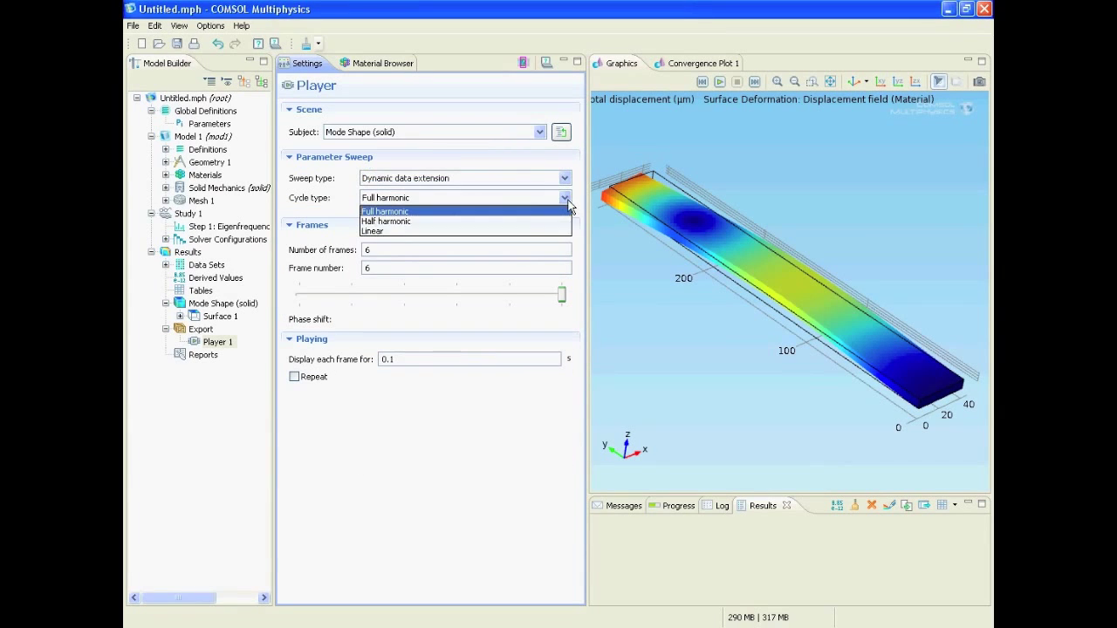
click(428, 212)
click(393, 252)
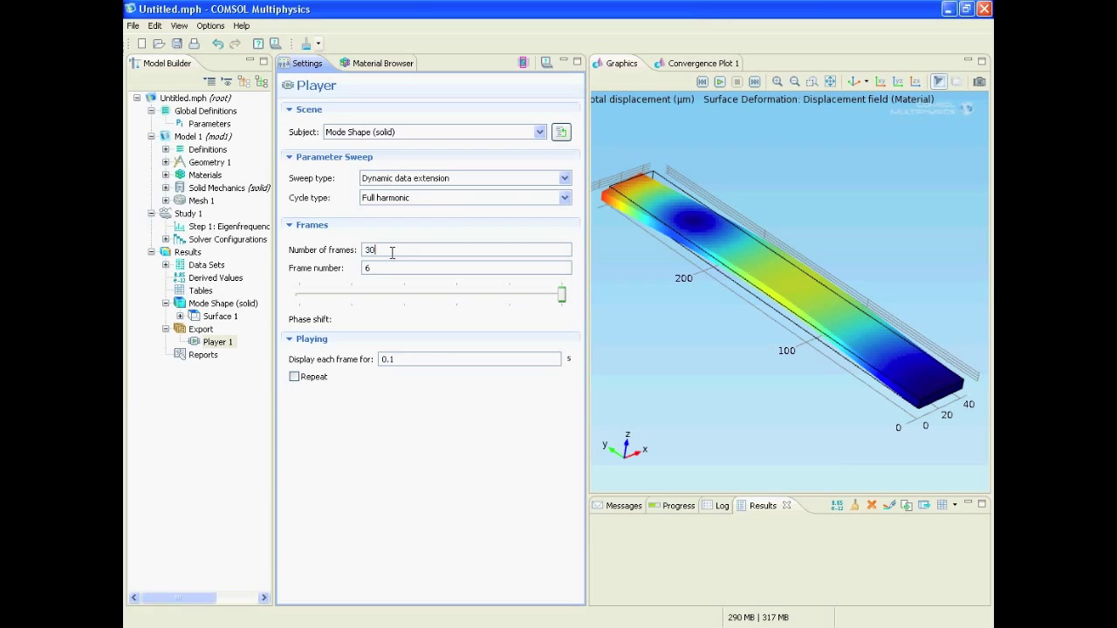
double_click(400, 358)
click(400, 358)
click(294, 377)
click(720, 82)
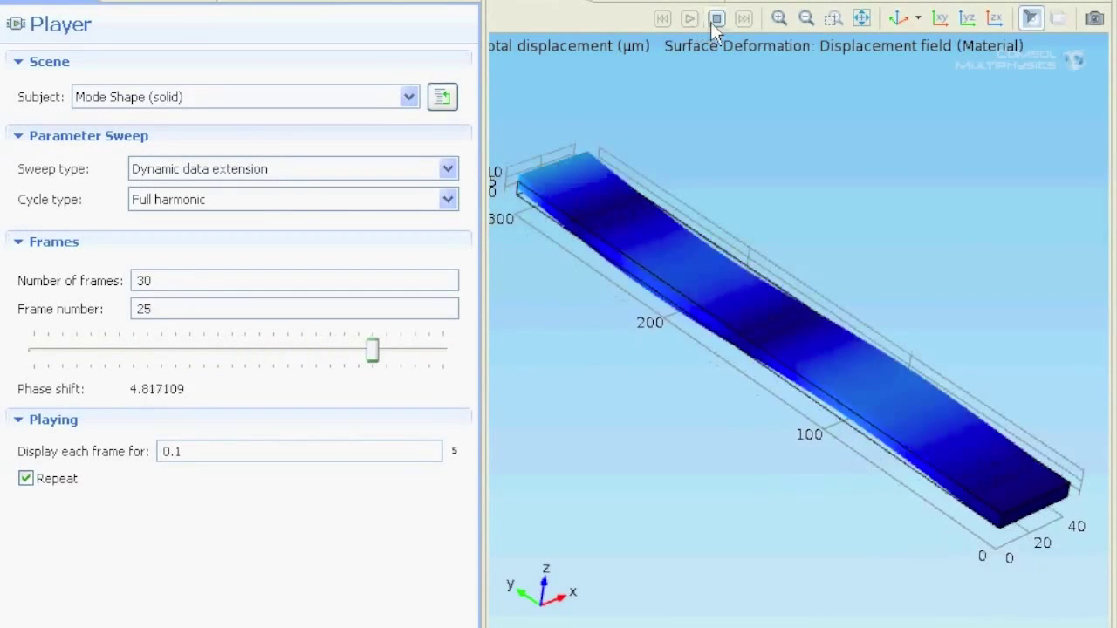
click(716, 18)
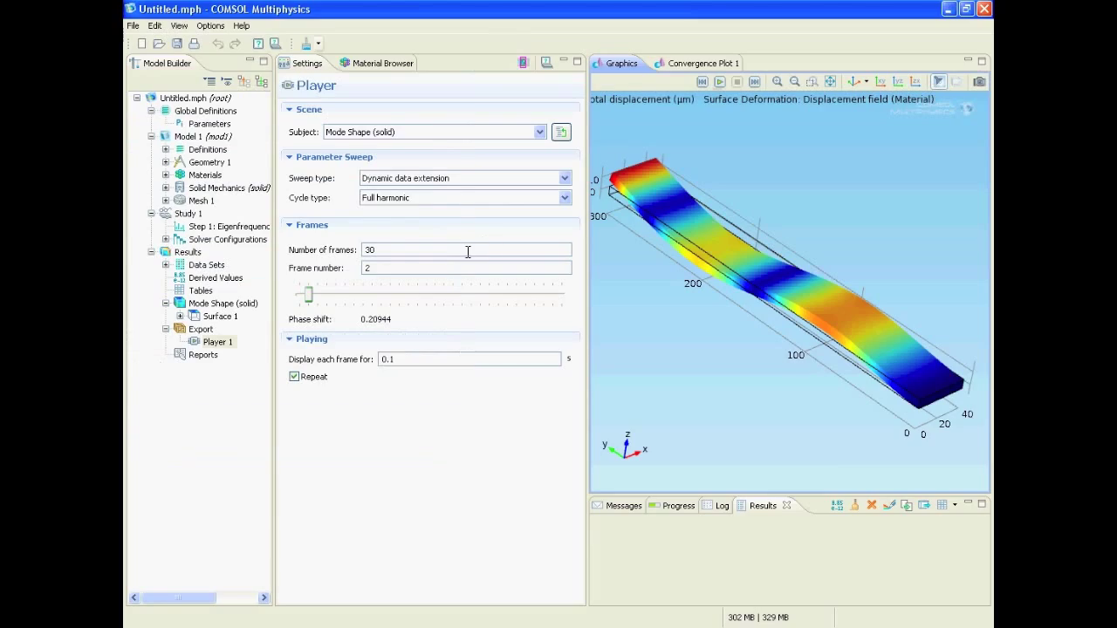
Plot Surface 1 at 5.923745e5, then 5.322129e5, and finally at 3.099999e6
click(218, 319)
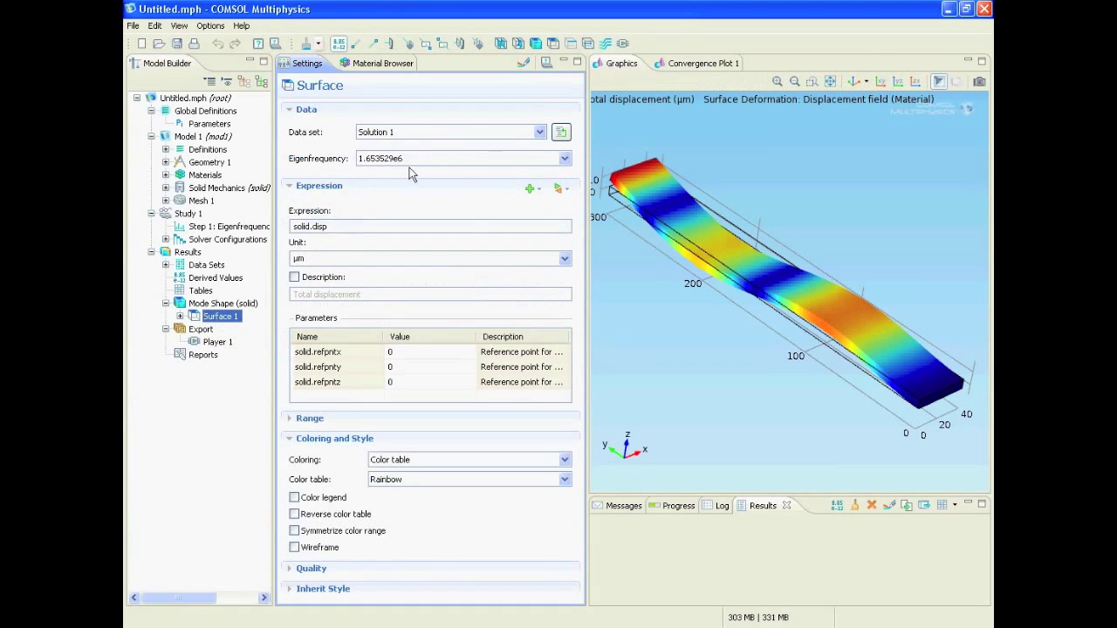
click(427, 161)
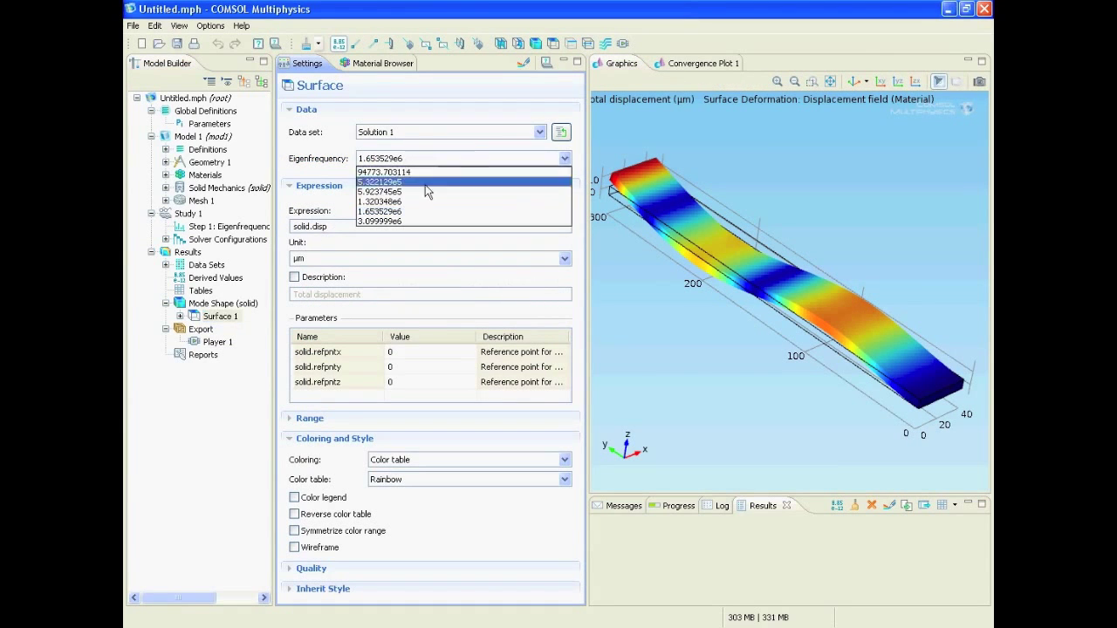
click(425, 191)
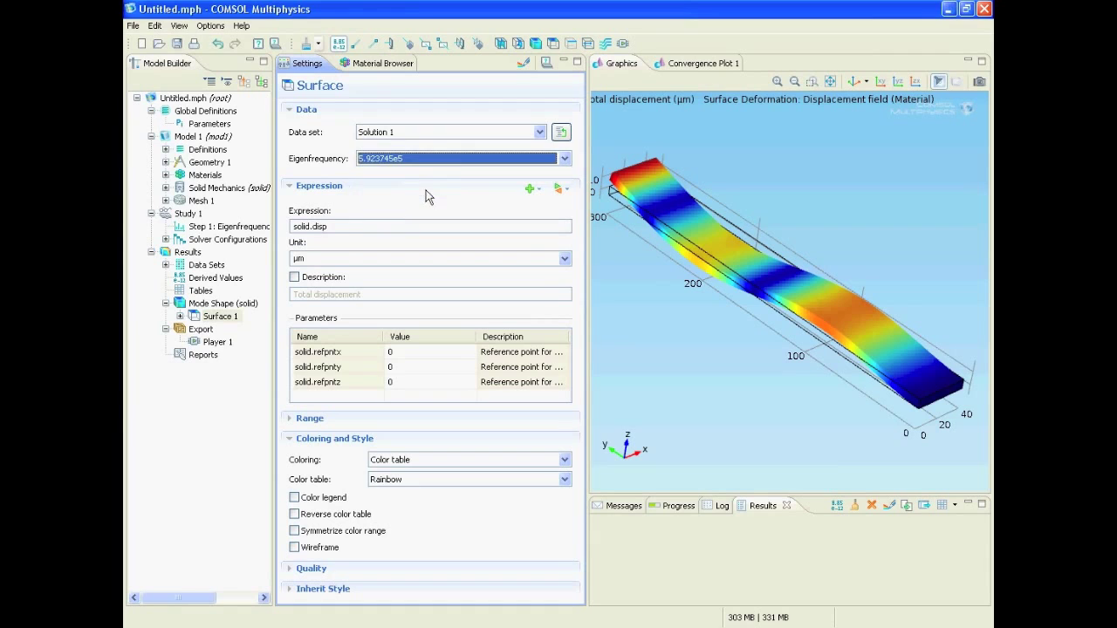
click(524, 66)
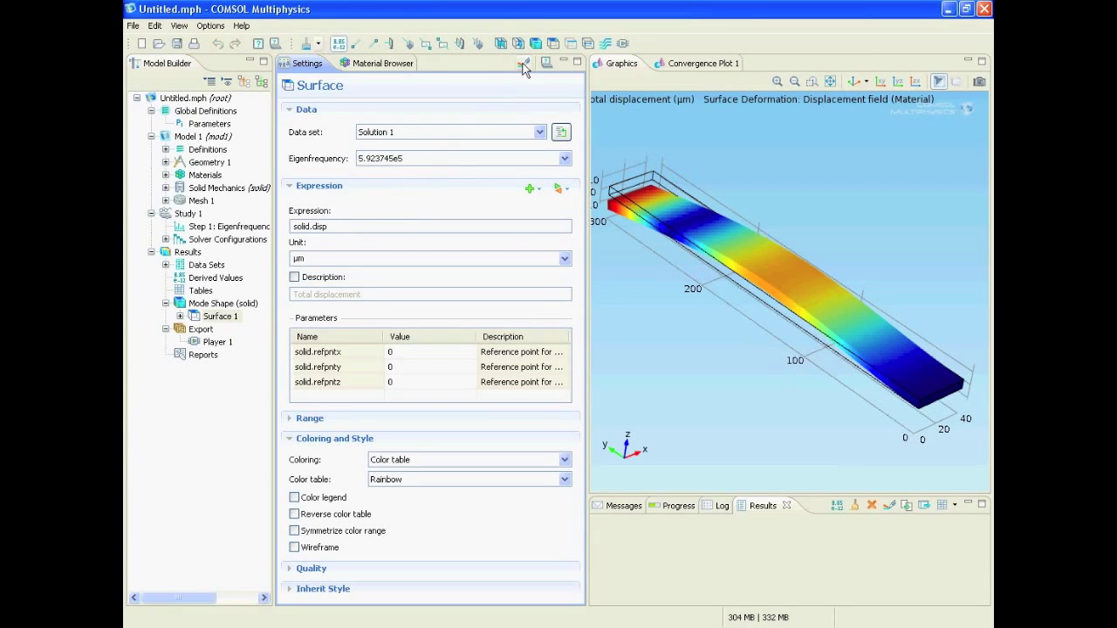
click(452, 161)
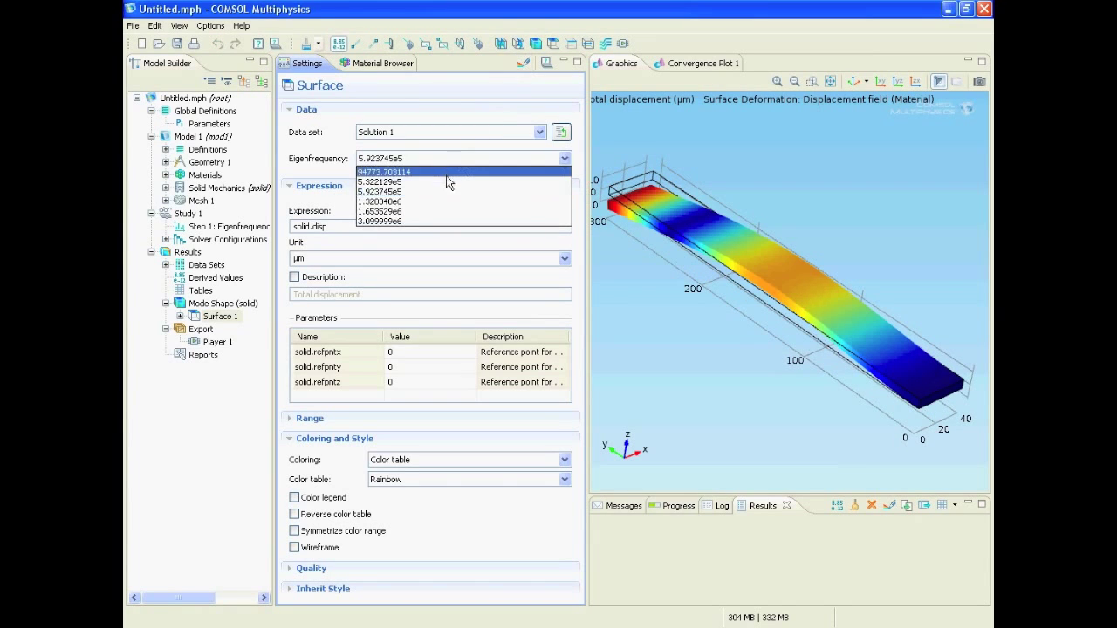
click(446, 182)
click(525, 67)
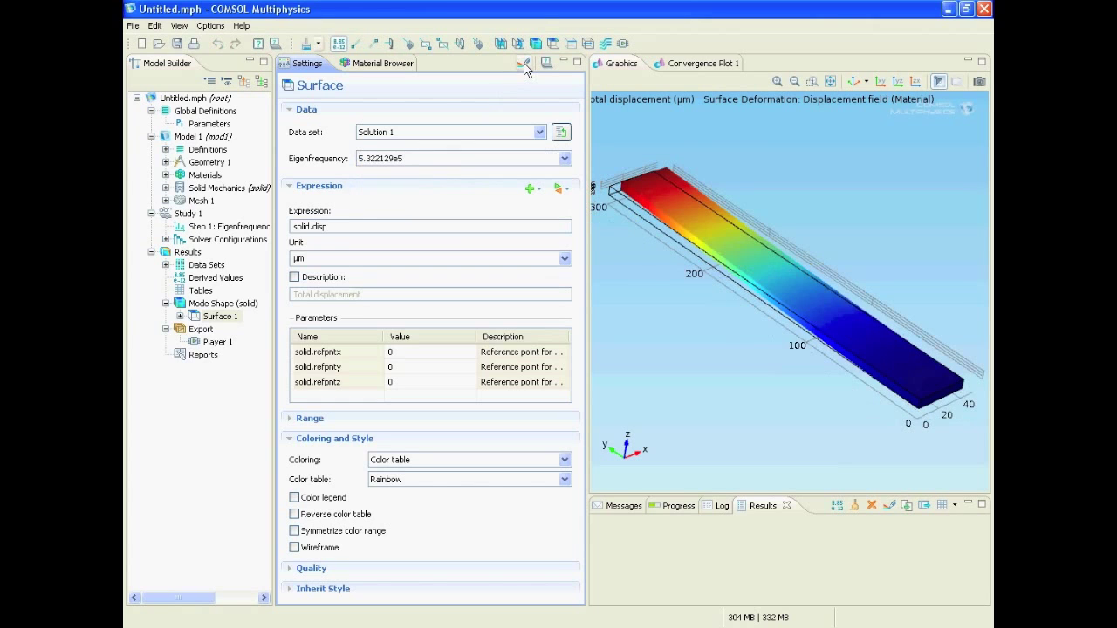
click(464, 159)
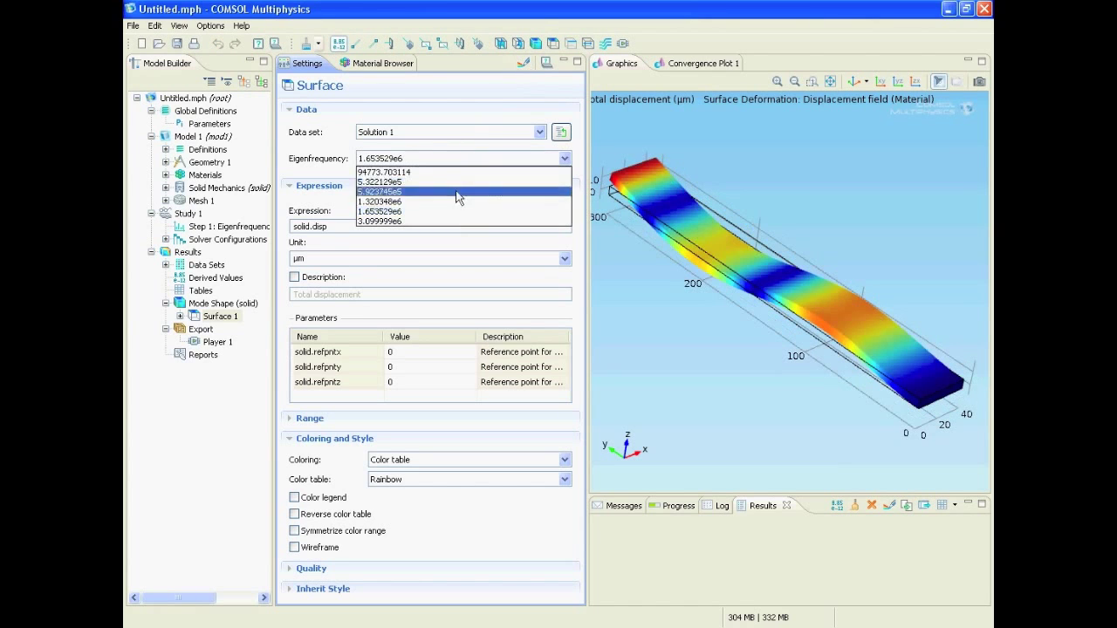
click(457, 221)
click(526, 65)
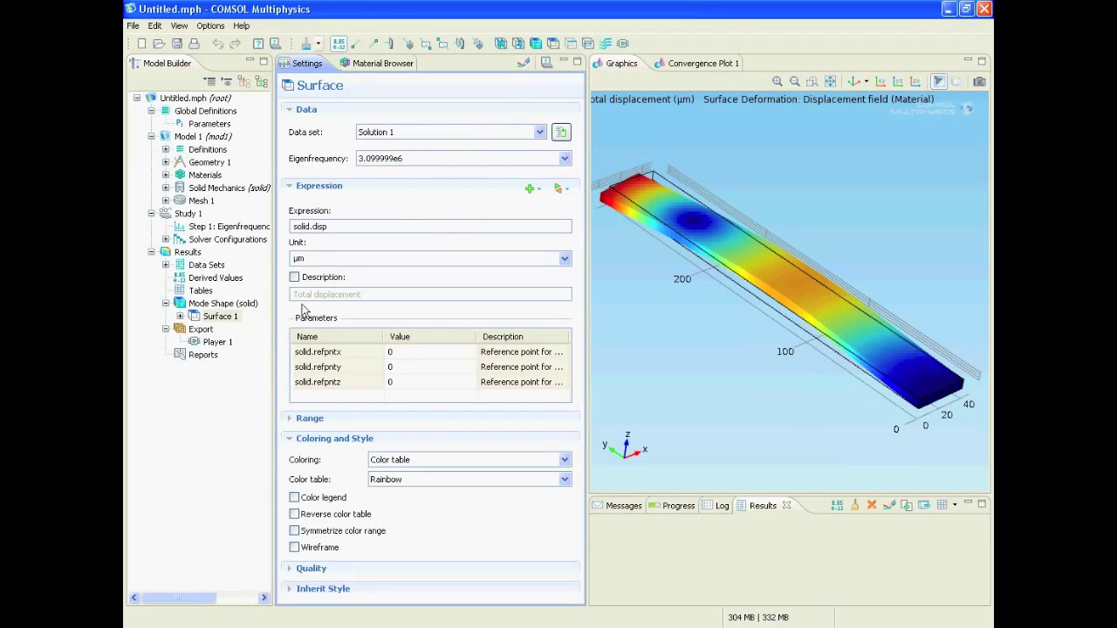
Play the Player 1 mode-shape animation in the Graphics window and stop it
click(222, 343)
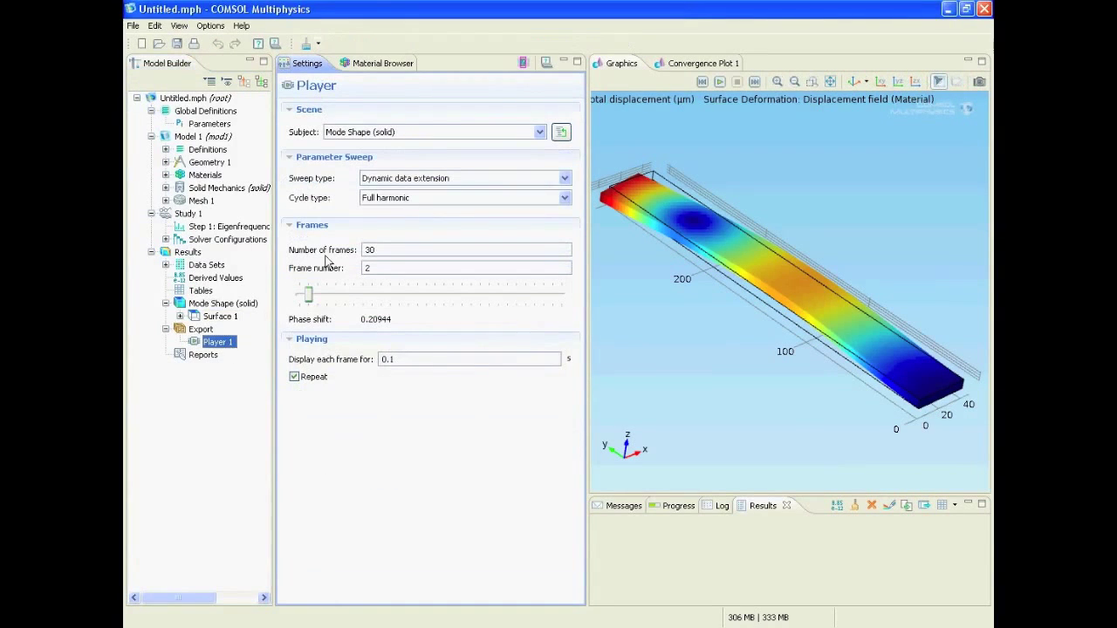
click(719, 82)
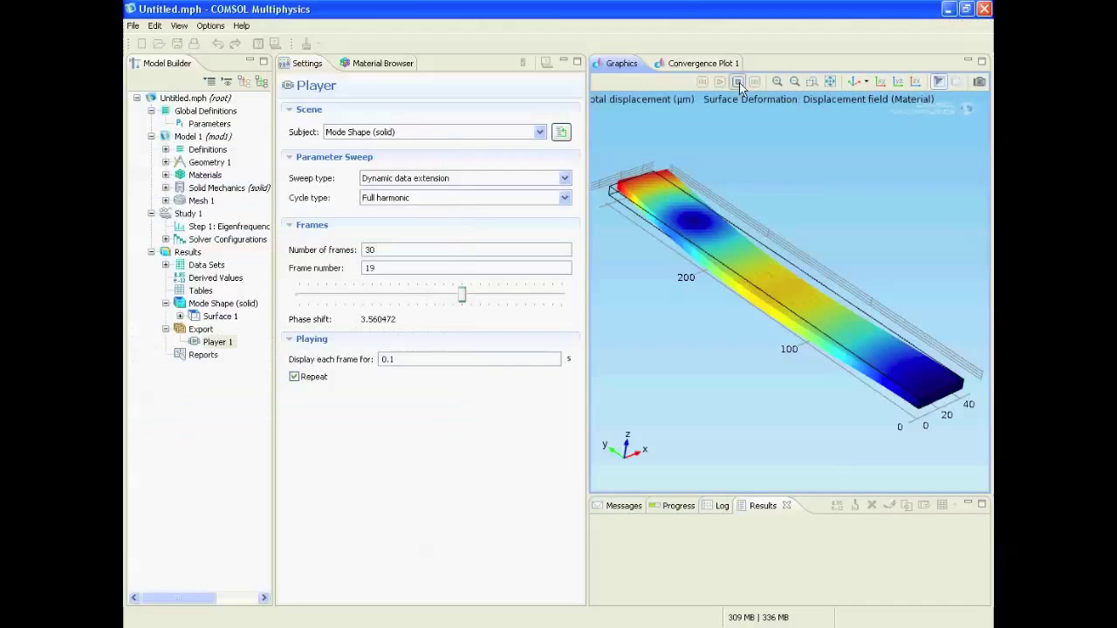
click(717, 10)
Switch through side, ZX and XY views, then replay the oscillation to frame 30
click(900, 81)
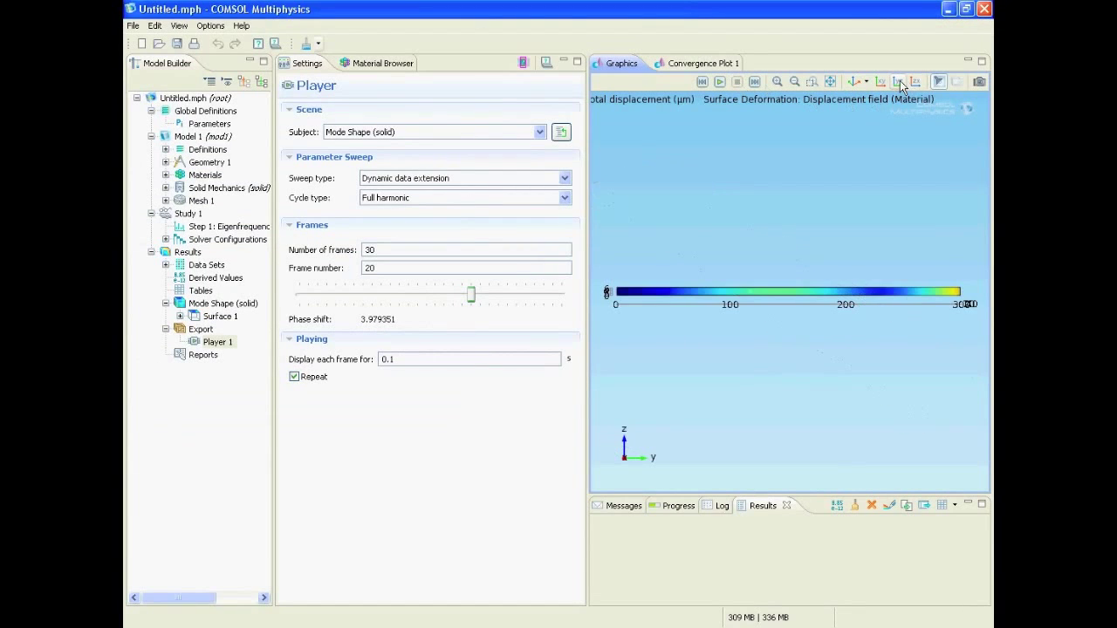
click(914, 82)
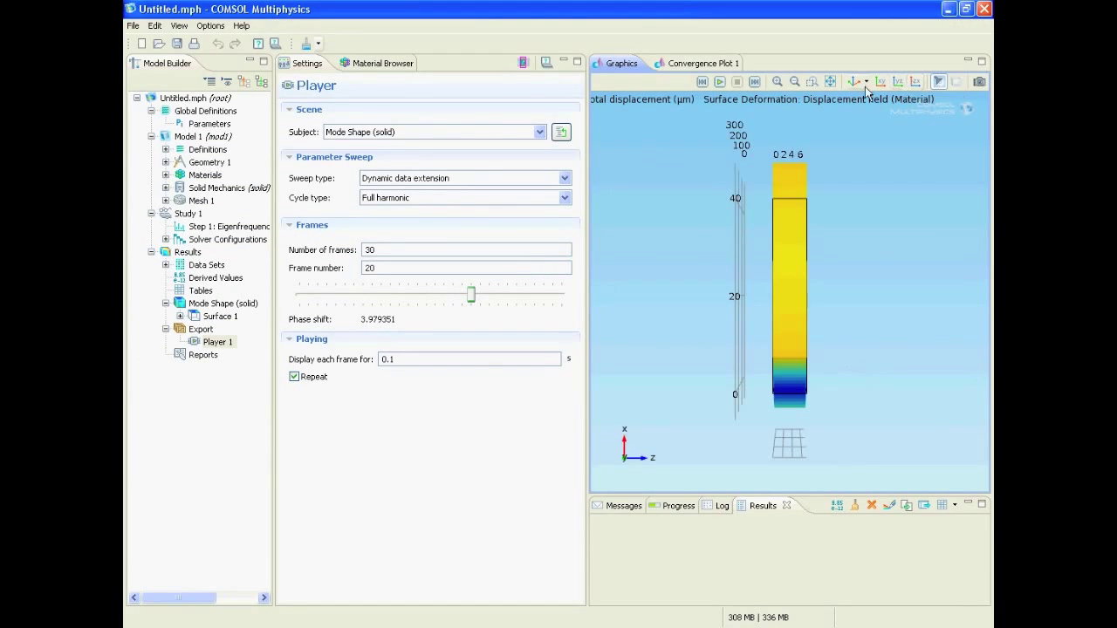
click(878, 82)
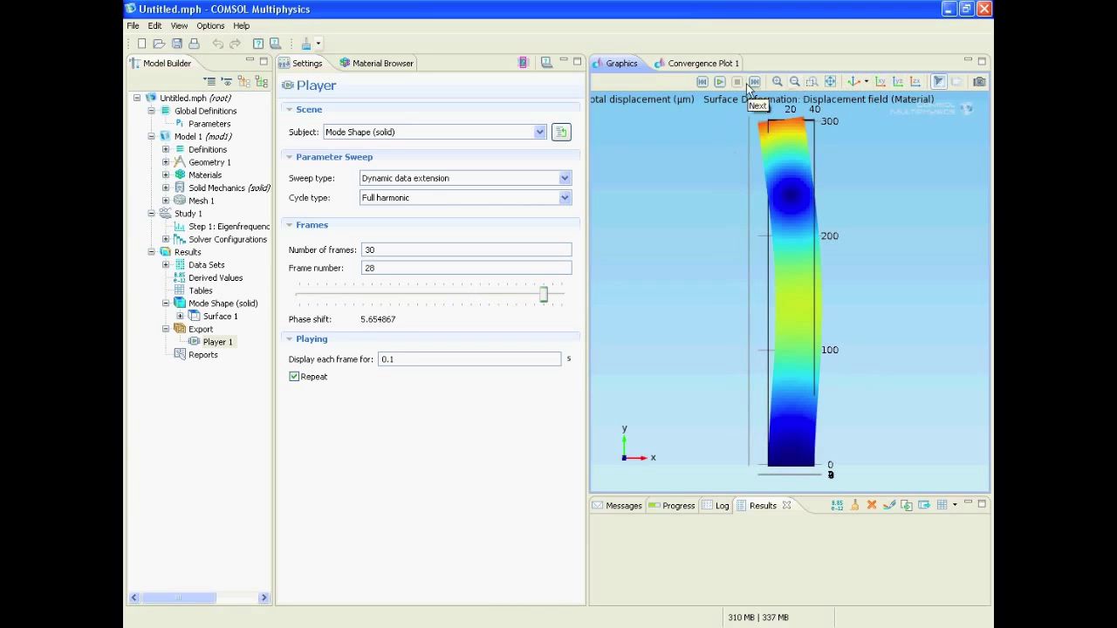
click(719, 82)
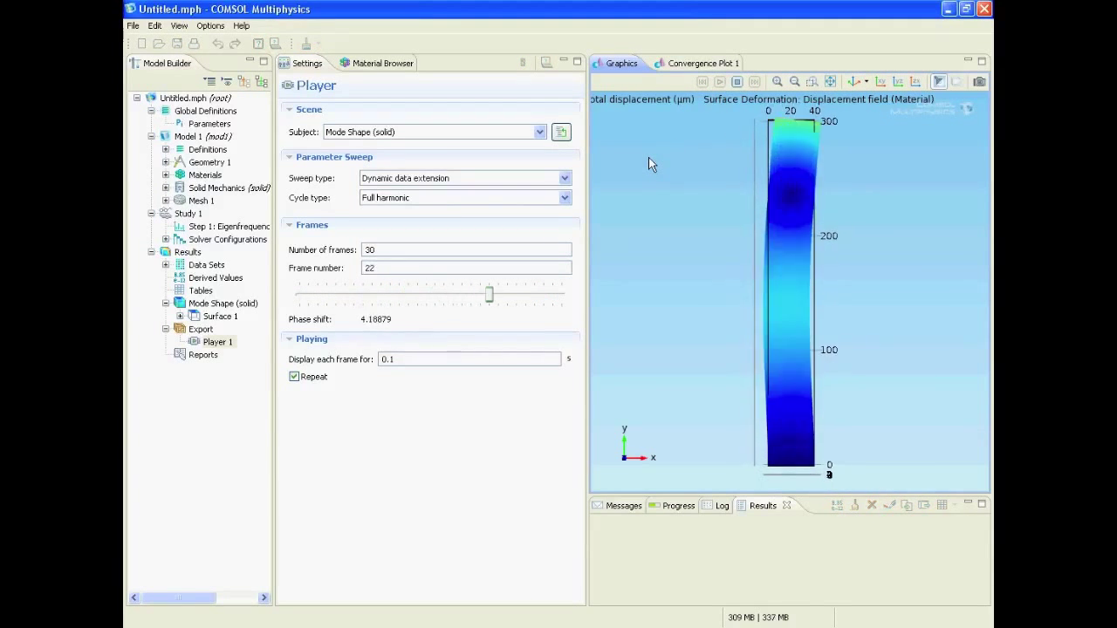
click(737, 83)
click(733, 82)
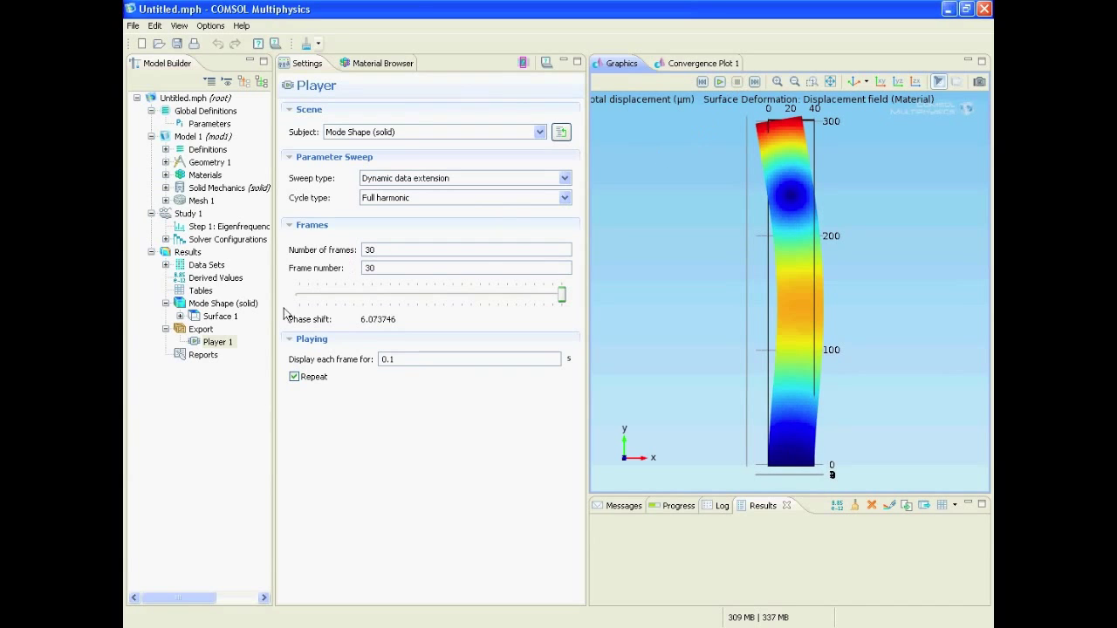
Add an Animation export with output file c:\abc.gif
right_click(201, 333)
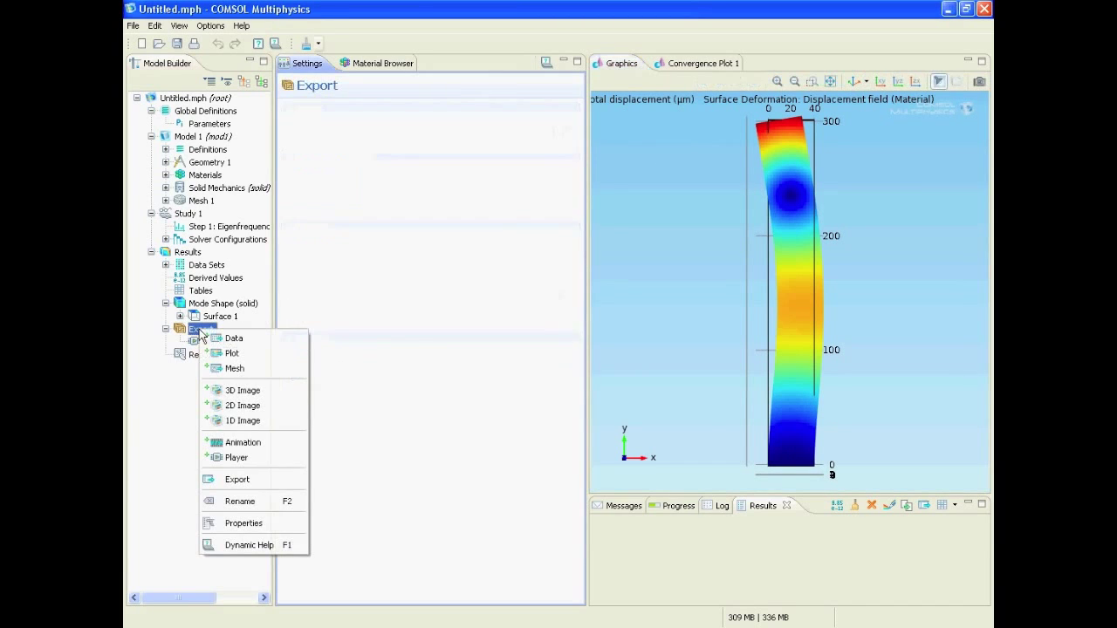
click(306, 446)
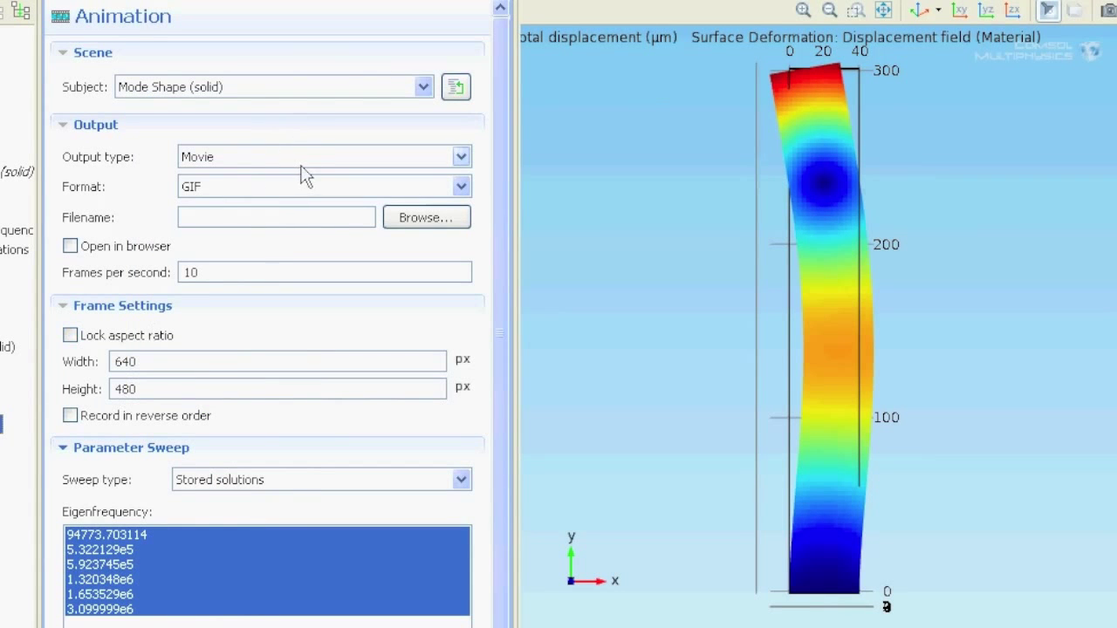
click(345, 215)
text(c:\abc.gif)
Set Dynamic data extension with 30 frames, expand Advanced settings, and export the GIF
click(461, 479)
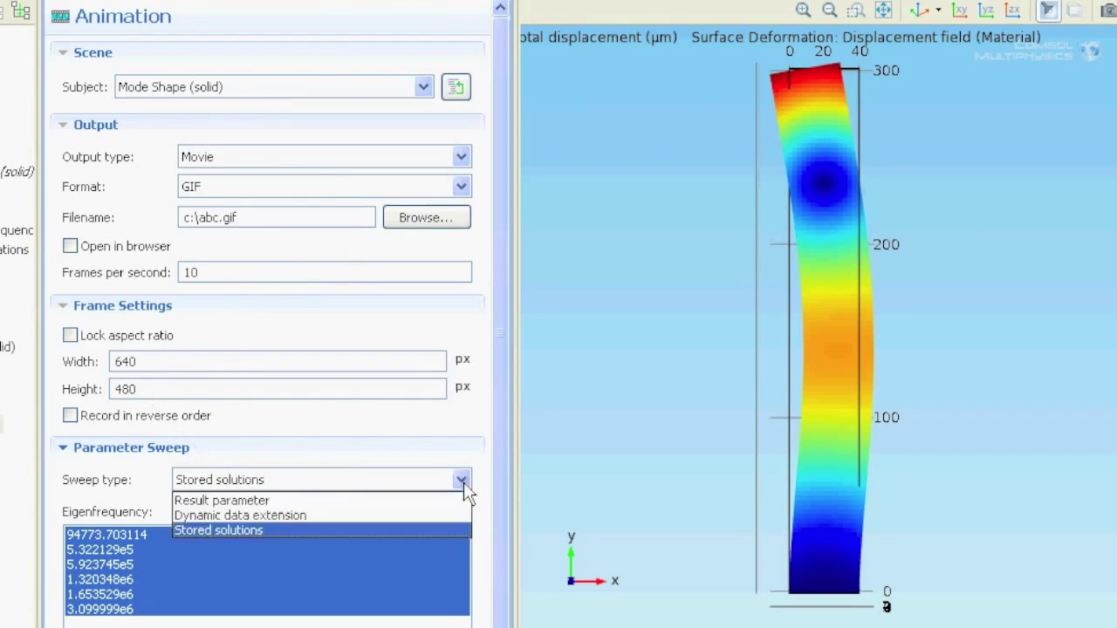
click(429, 516)
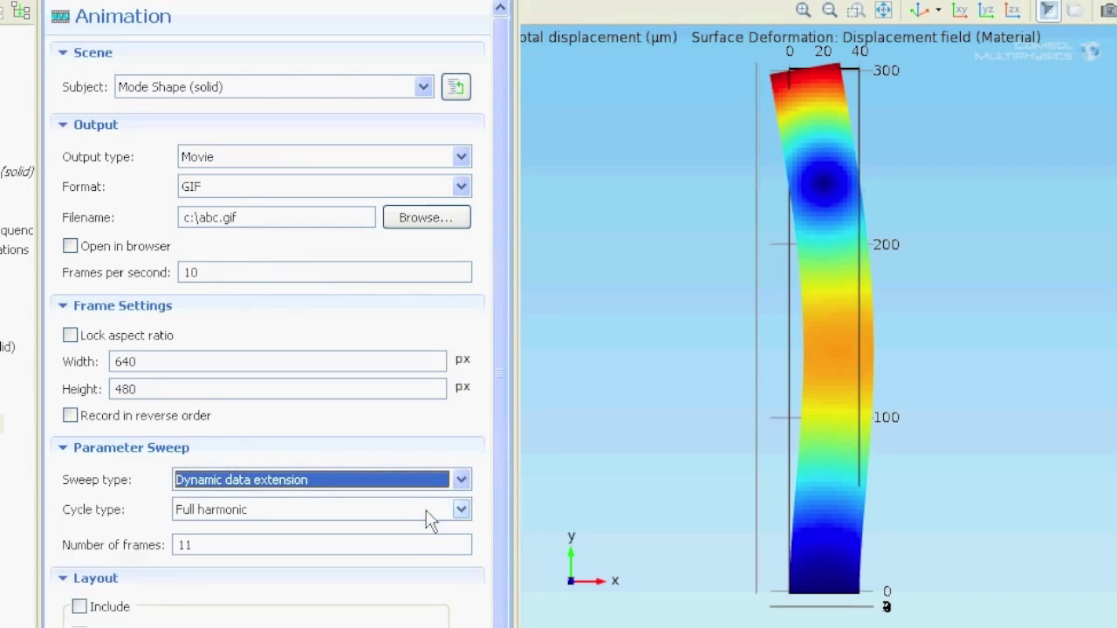
double_click(377, 543)
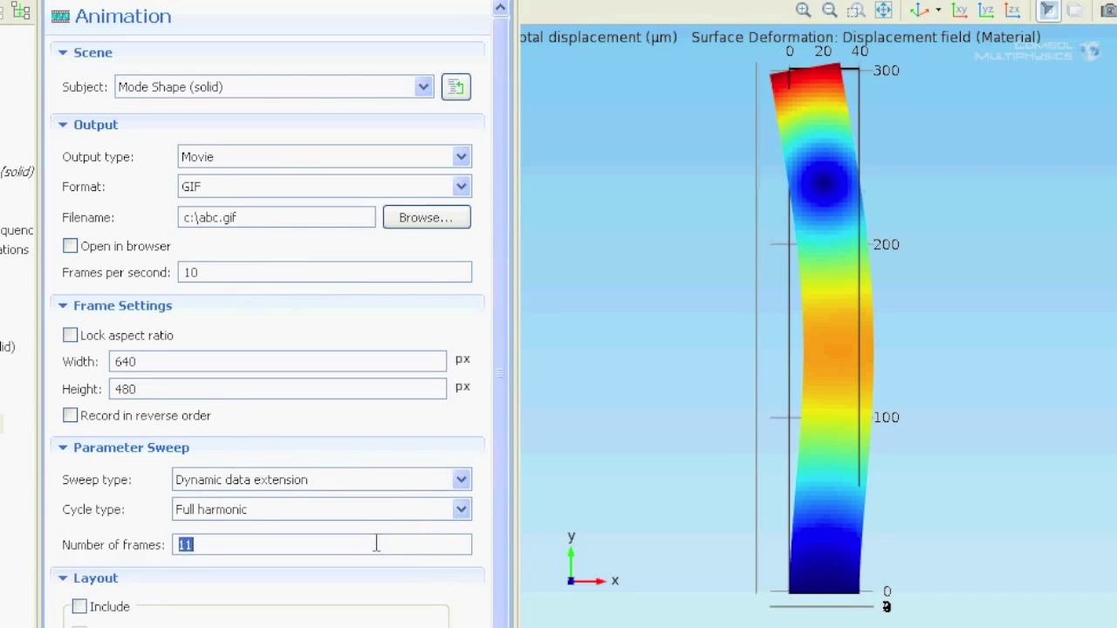
text(30)
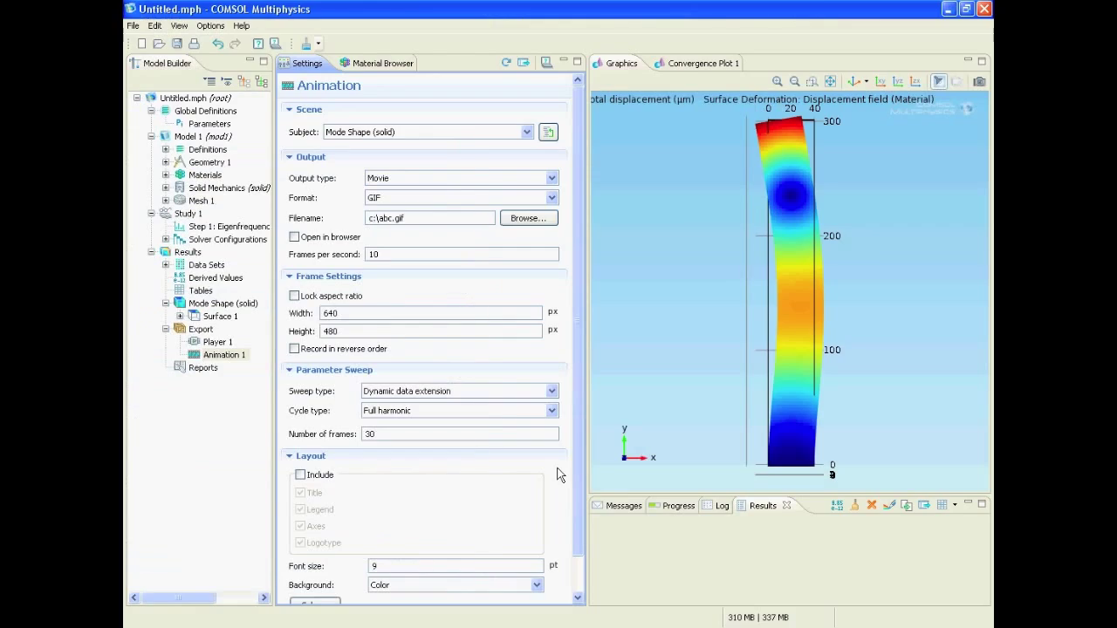
drag(582, 513, 583, 550)
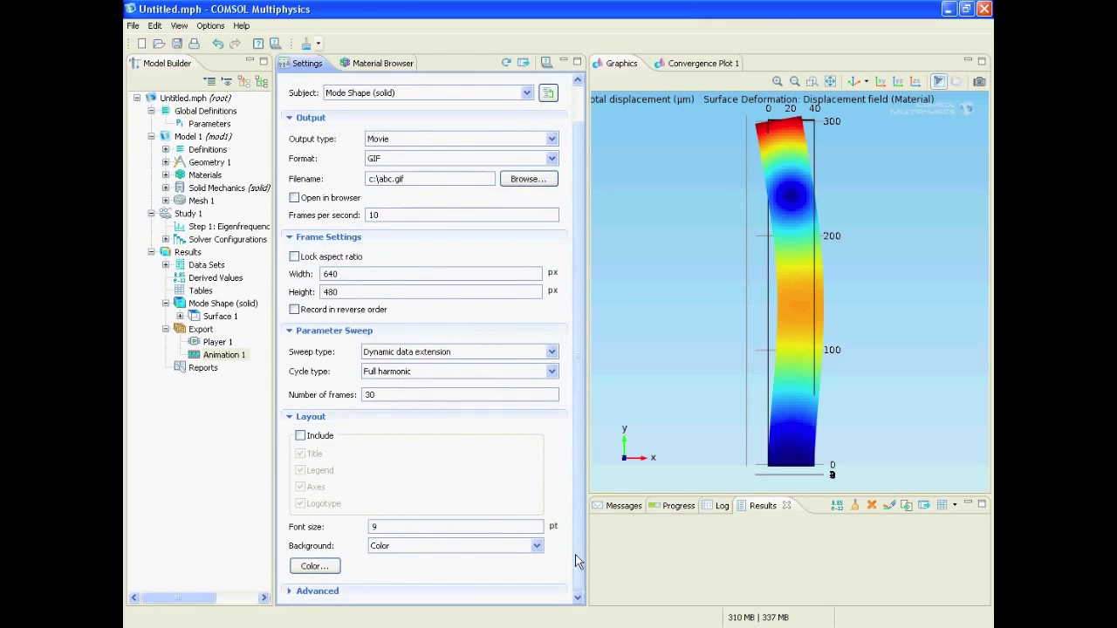
click(347, 591)
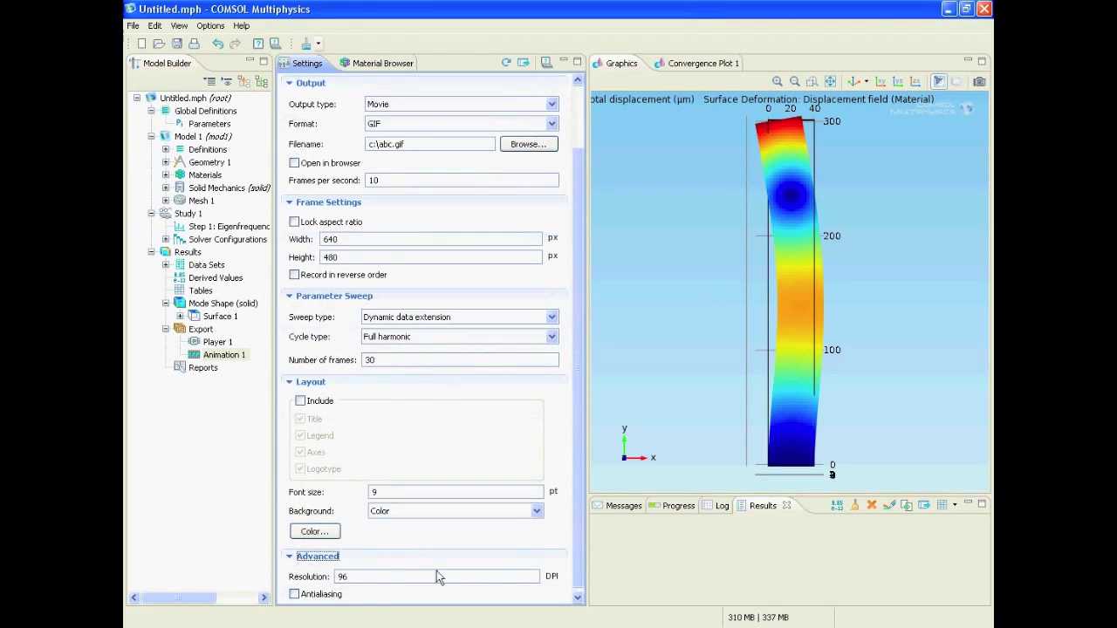
click(577, 598)
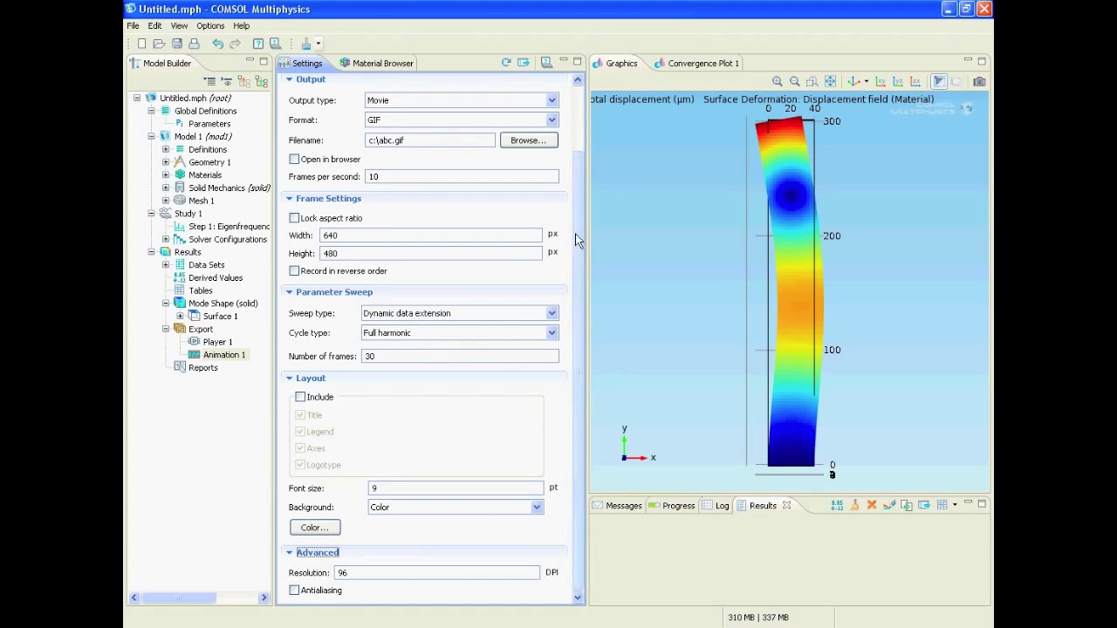
click(523, 64)
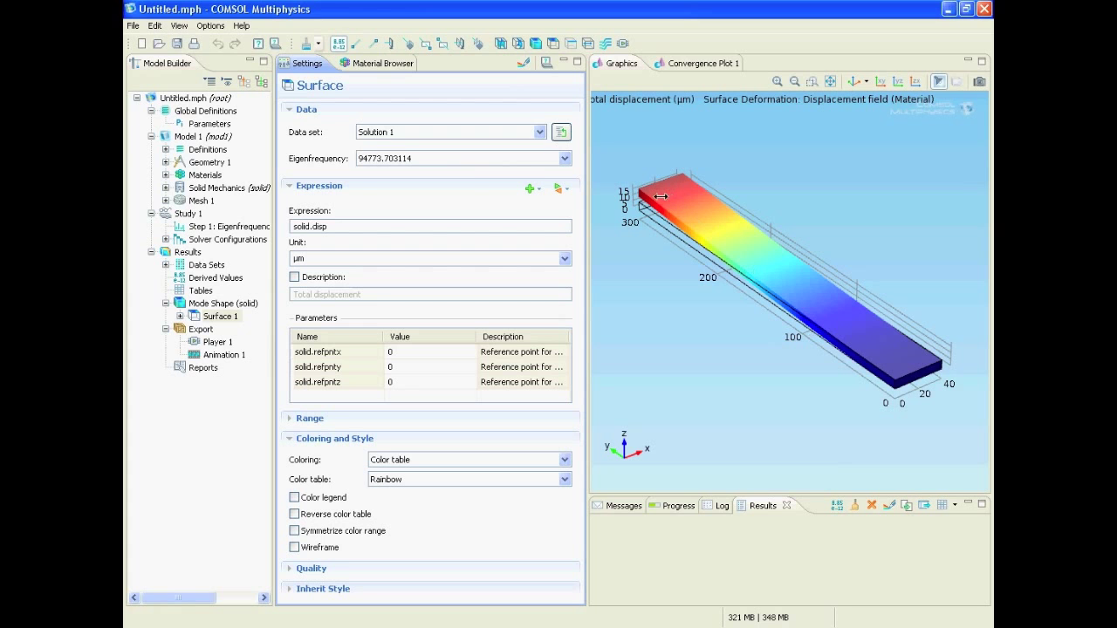
Open the Surface plot's Eigenfrequency dropdown to list the six available modes
click(446, 157)
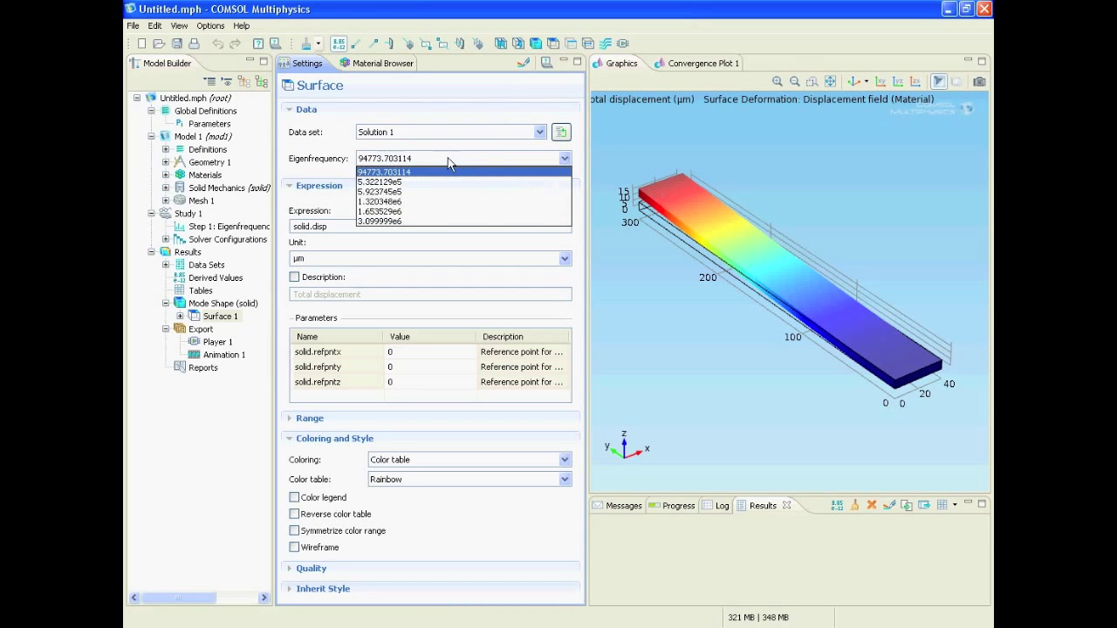